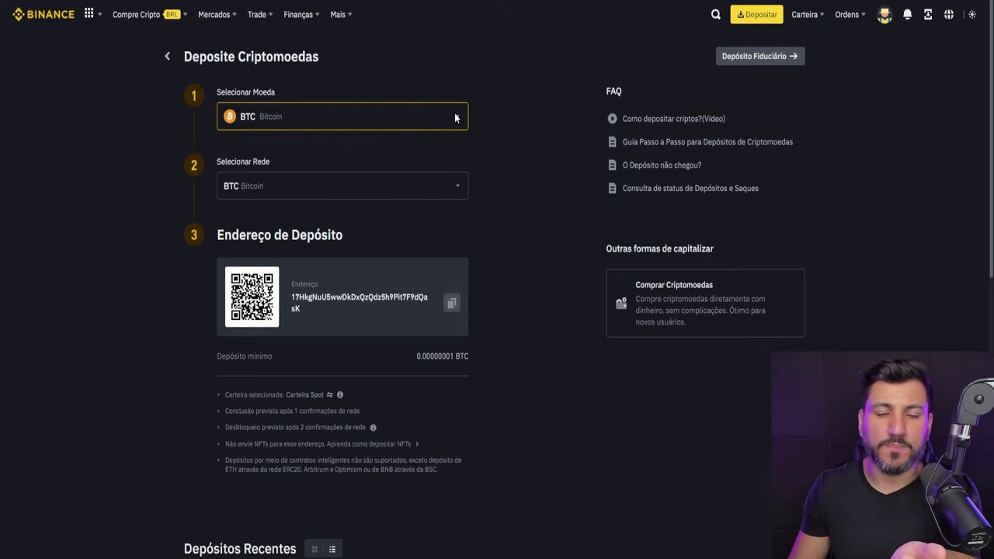
# Step: Reselect BTC (Bitcoin) as the coin to deposit
pyautogui.click(456, 117)
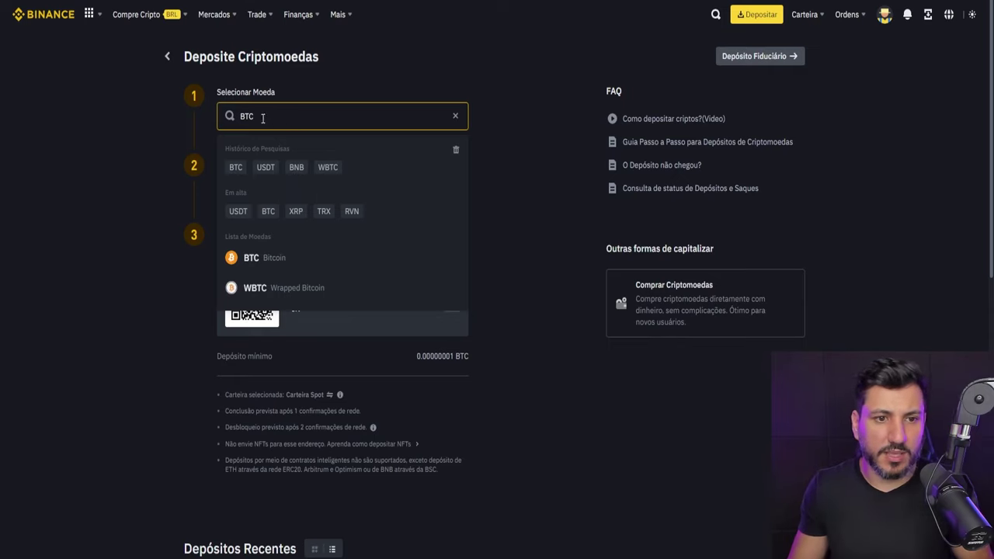
pyautogui.press('Return')
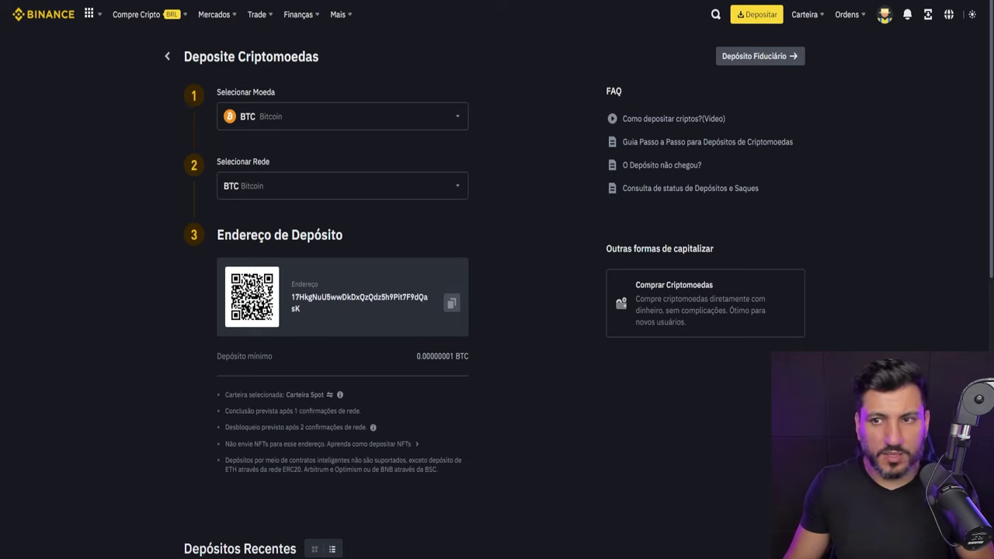
# Step: Open the Fiat e Spot wallet and search its coins for avax
pyautogui.moveTo(820, 21)
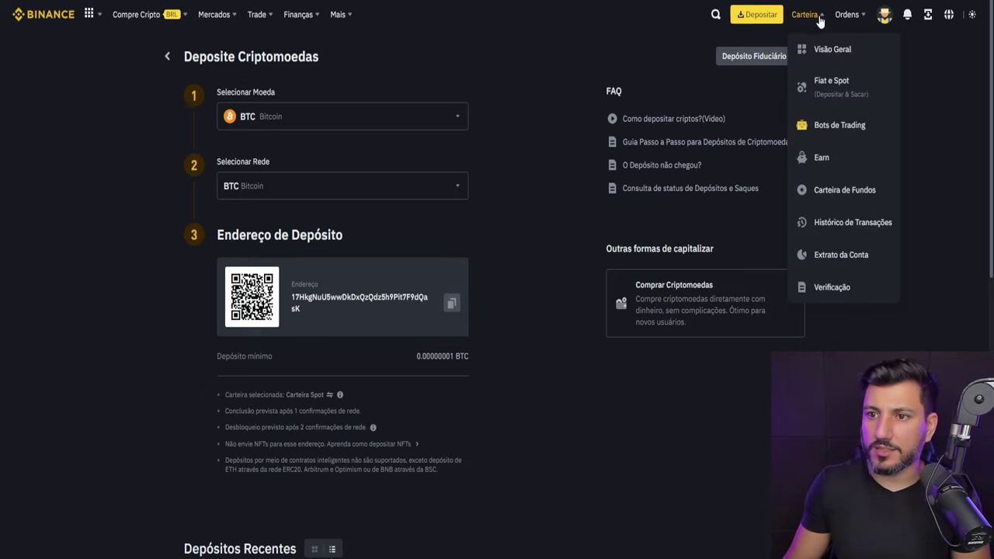
pyautogui.click(831, 93)
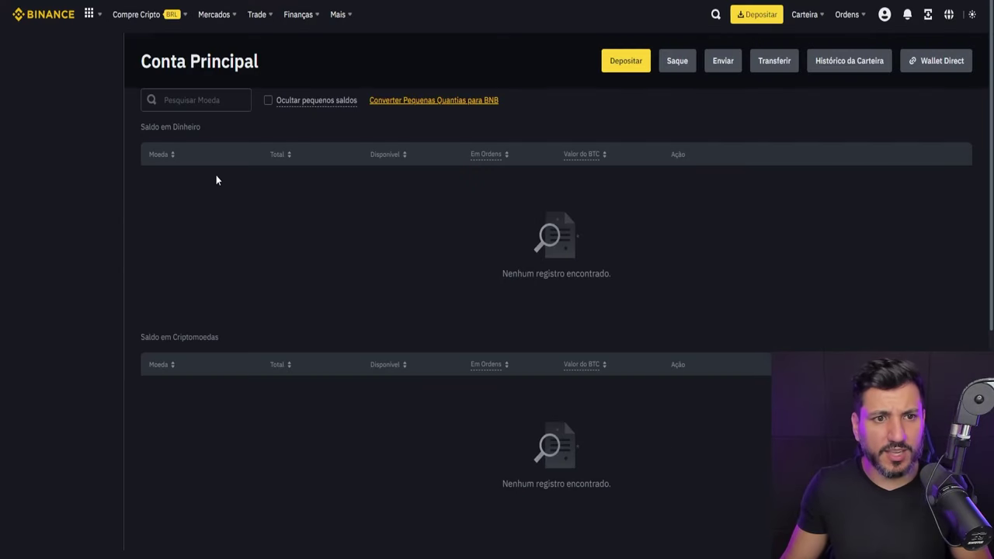
pyautogui.click(162, 207)
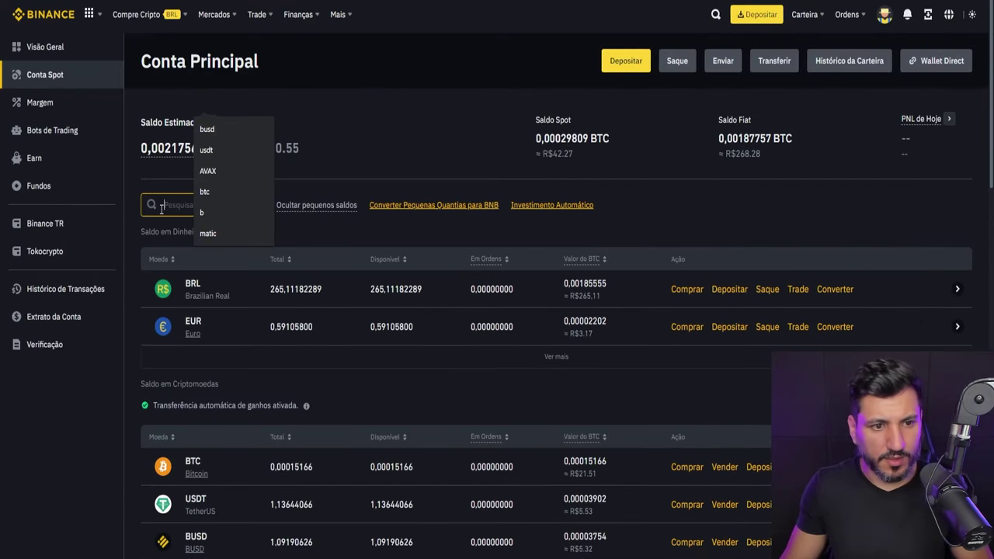
pyautogui.write('avax')
pyautogui.scroll(-1, 509, 410)
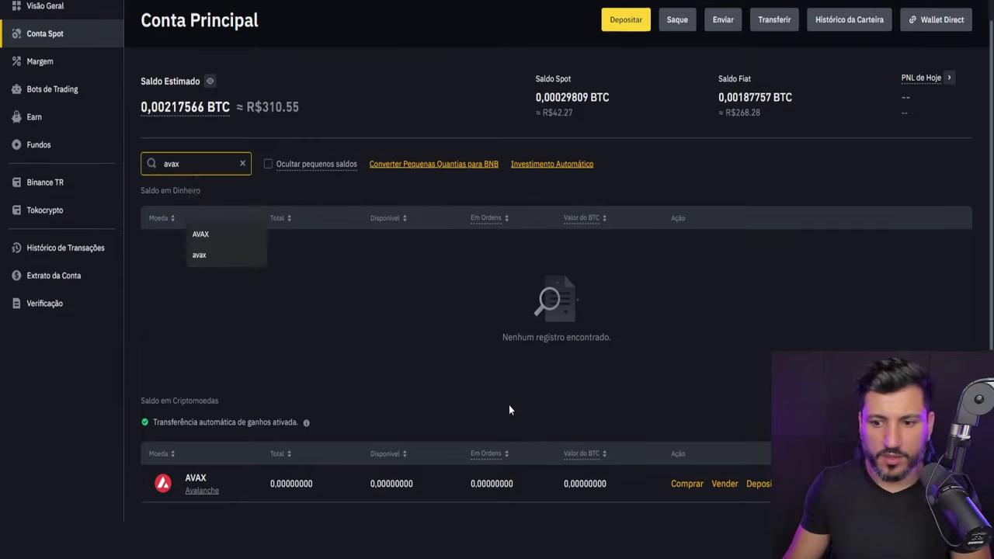
pyautogui.scroll(-5, 508, 410)
# Step: Open the deposit page for AVAX and review the networks available for depositing it
pyautogui.click(772, 132)
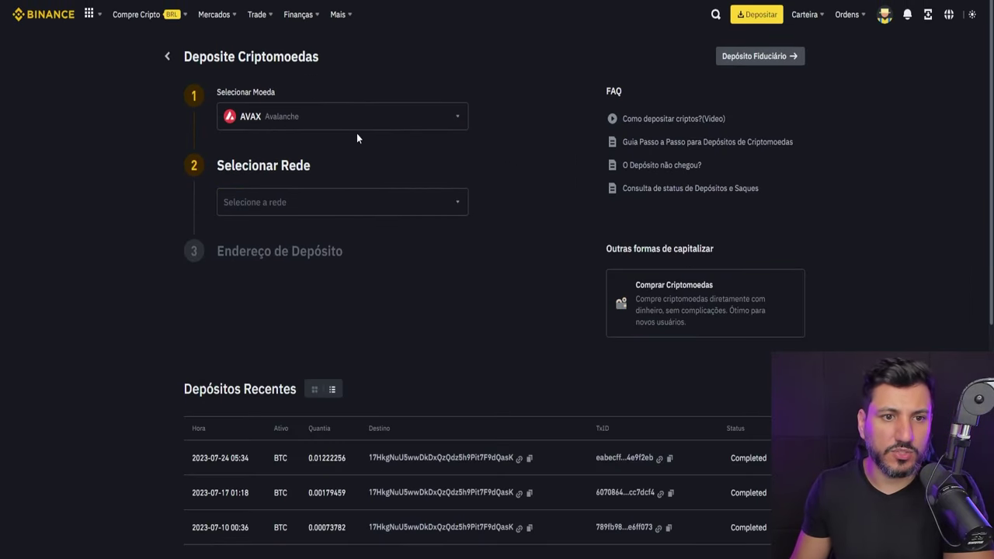
pyautogui.click(337, 199)
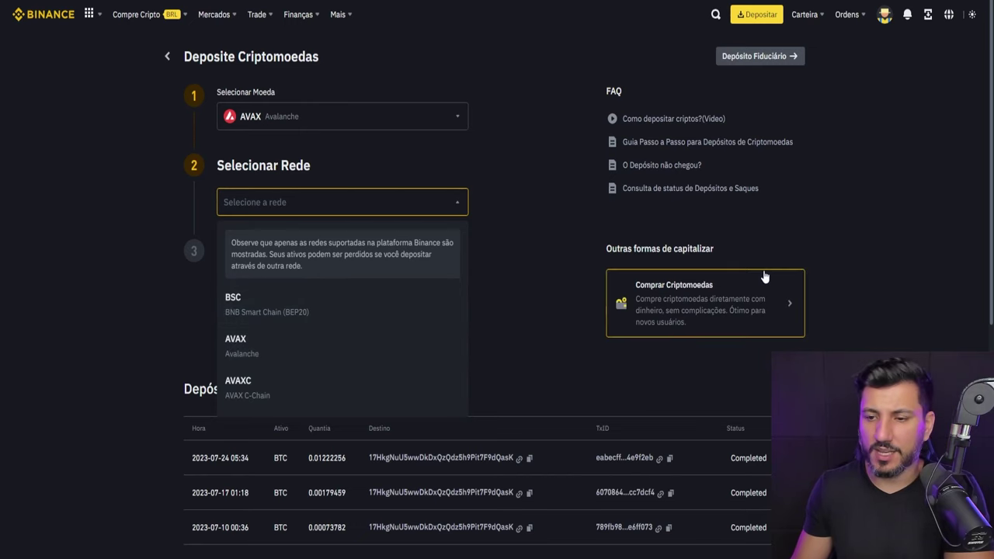
pyautogui.click(874, 222)
pyautogui.scroll(-3, 875, 225)
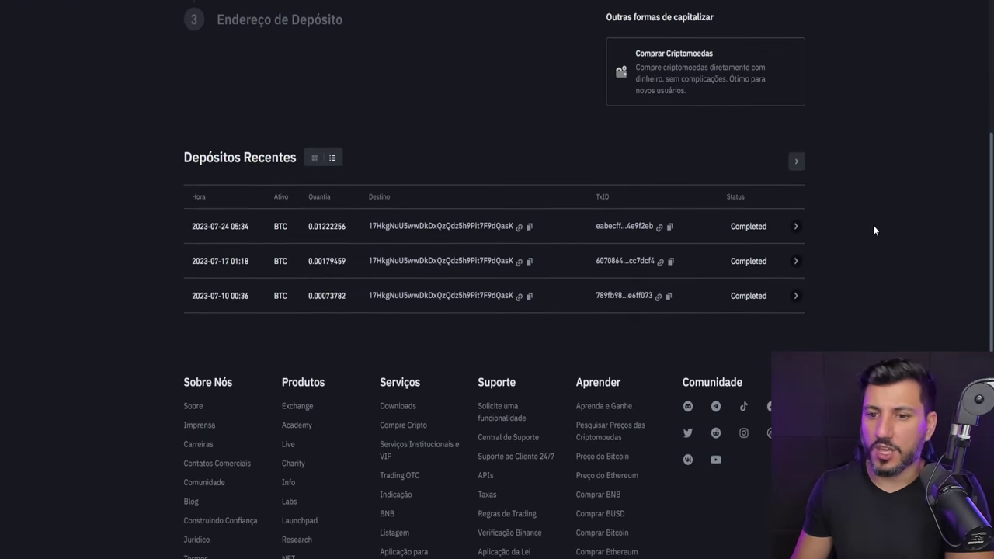
pyautogui.scroll(-2, 873, 225)
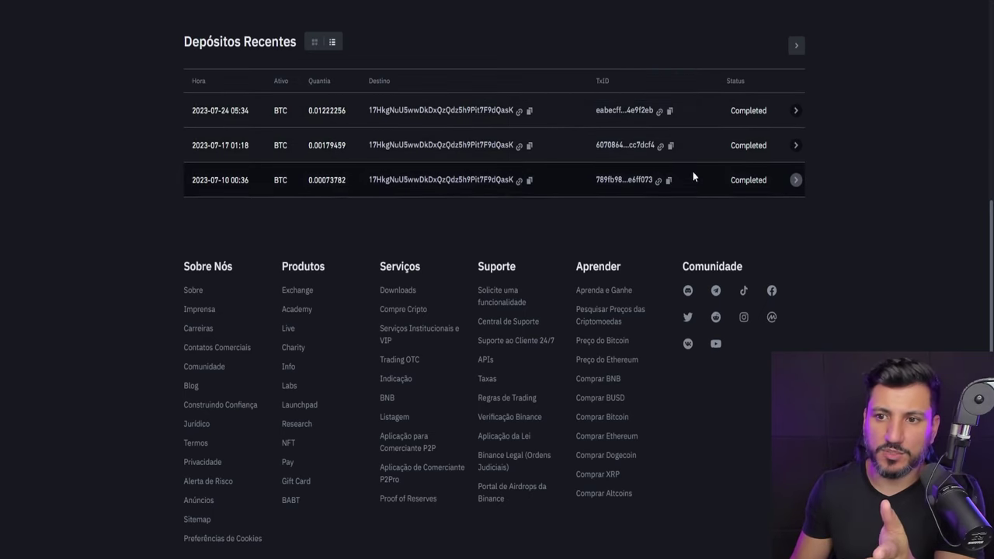
pyautogui.click(759, 110)
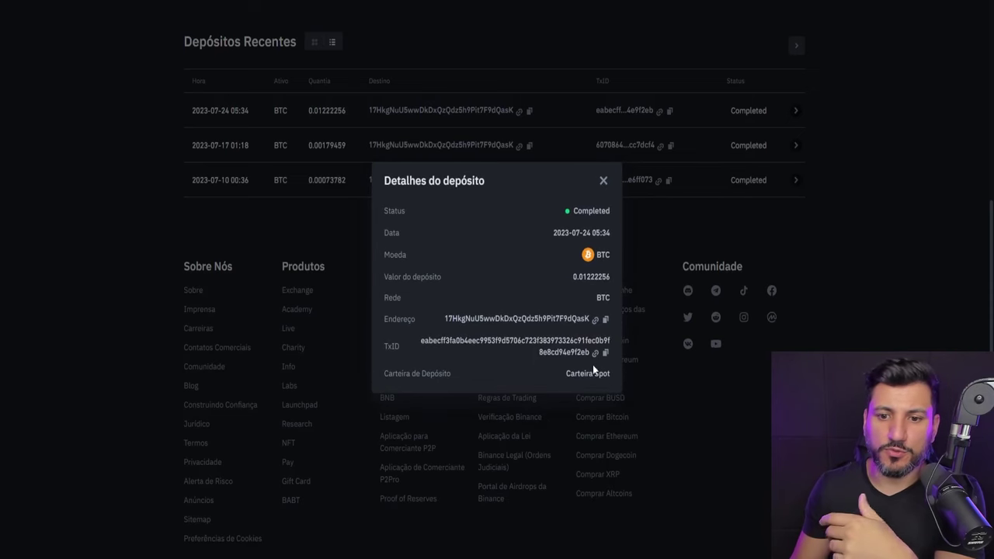
pyautogui.click(603, 180)
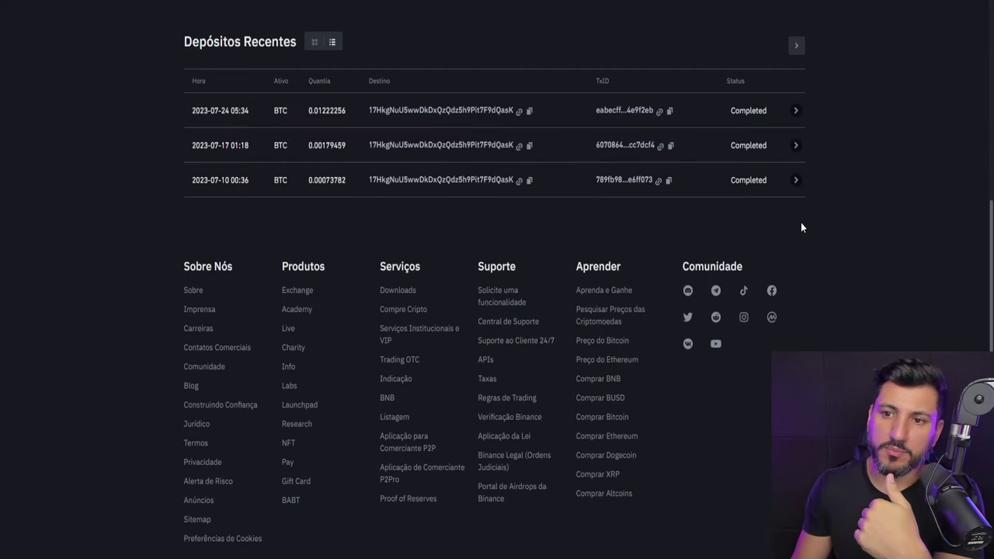
pyautogui.scroll(2, 801, 224)
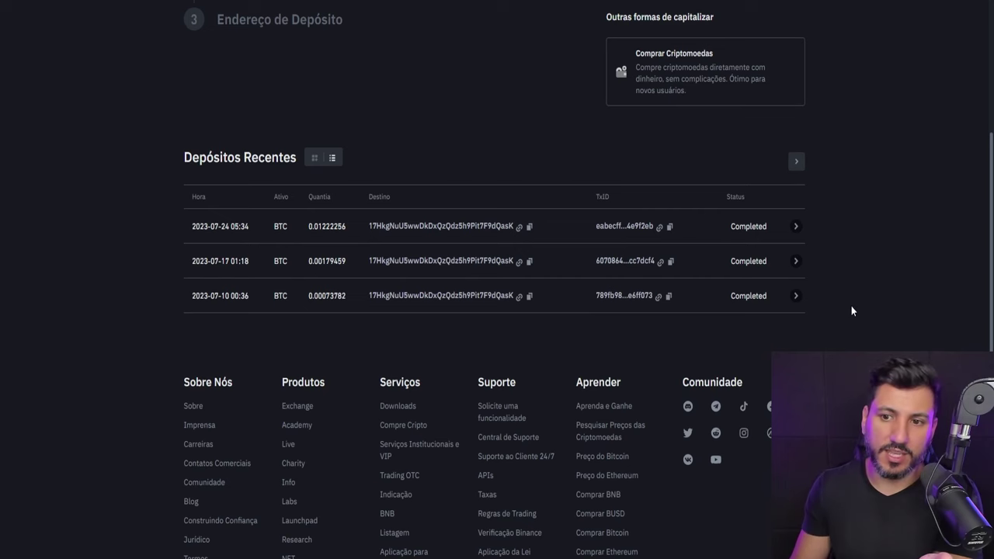
pyautogui.scroll(4, 924, 266)
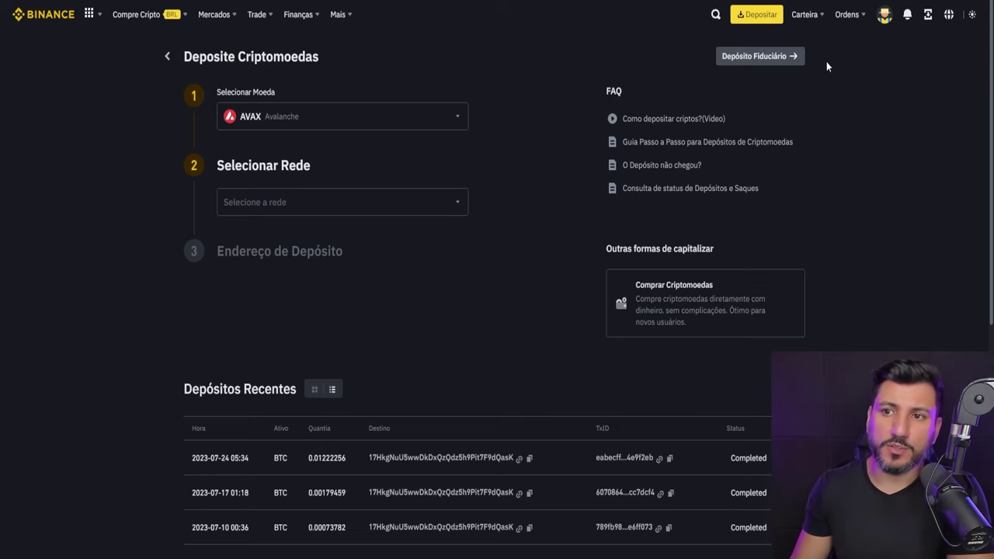
# Step: Search the Fiat e Spot wallet for eth and open the withdrawal form for USDT
pyautogui.moveTo(815, 21)
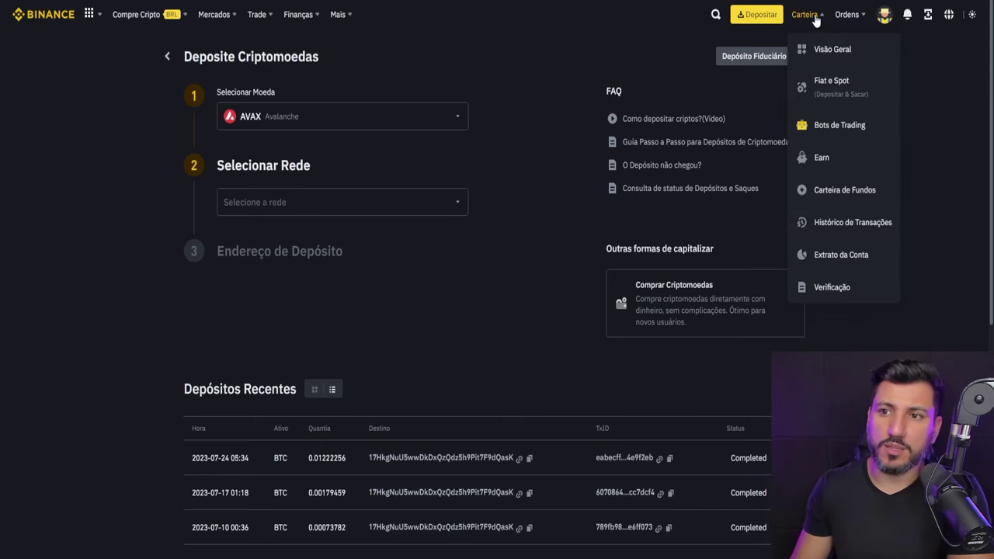
pyautogui.click(833, 89)
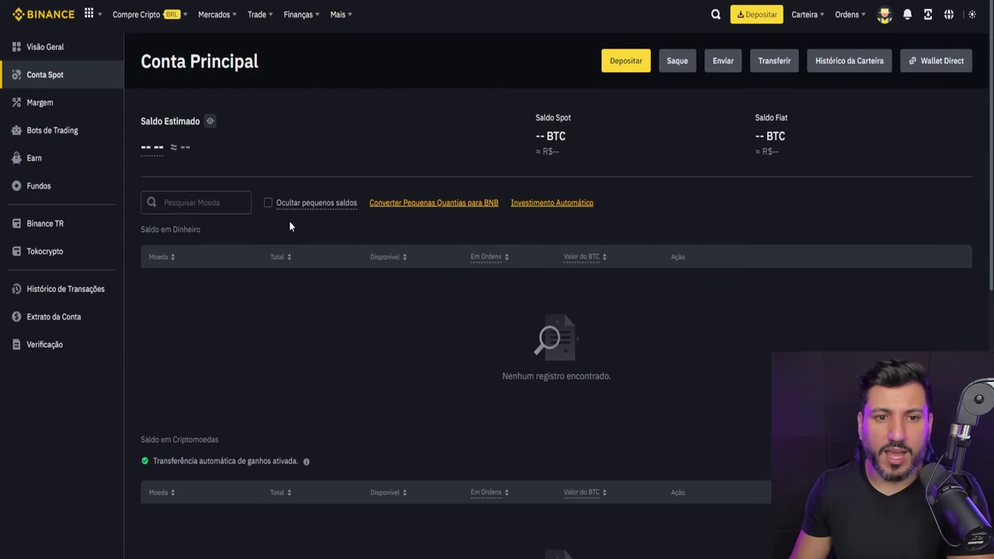
pyautogui.click(222, 202)
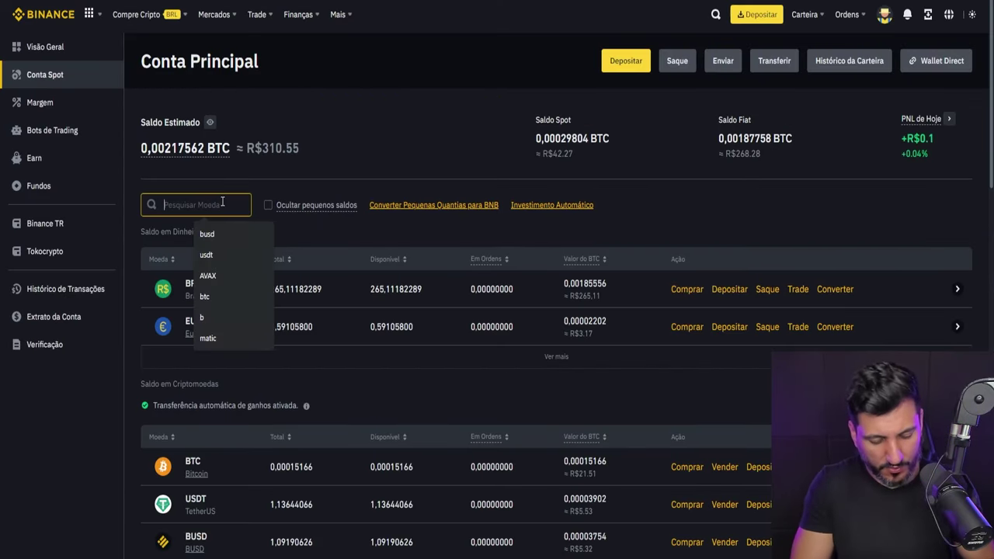
pyautogui.write('eth')
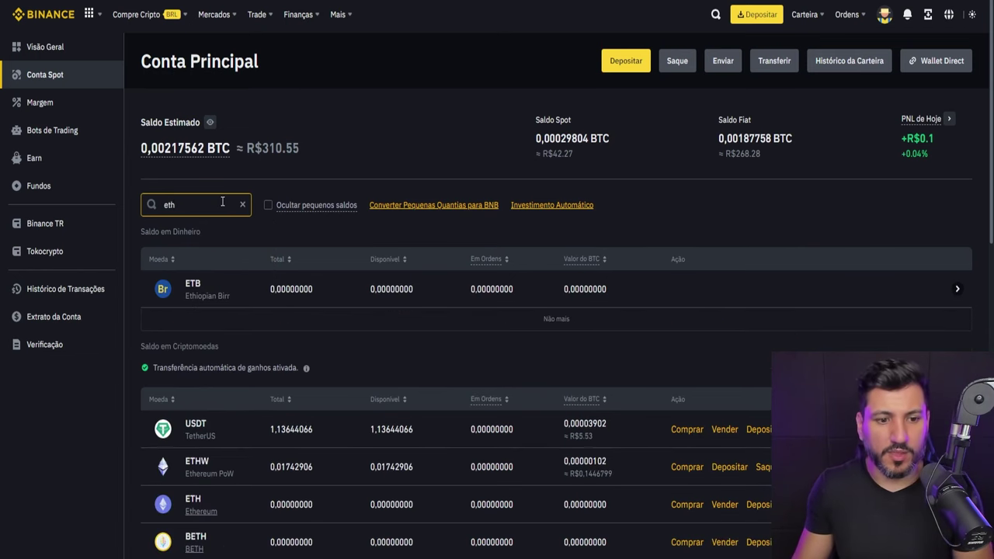
pyautogui.scroll(-5, 271, 226)
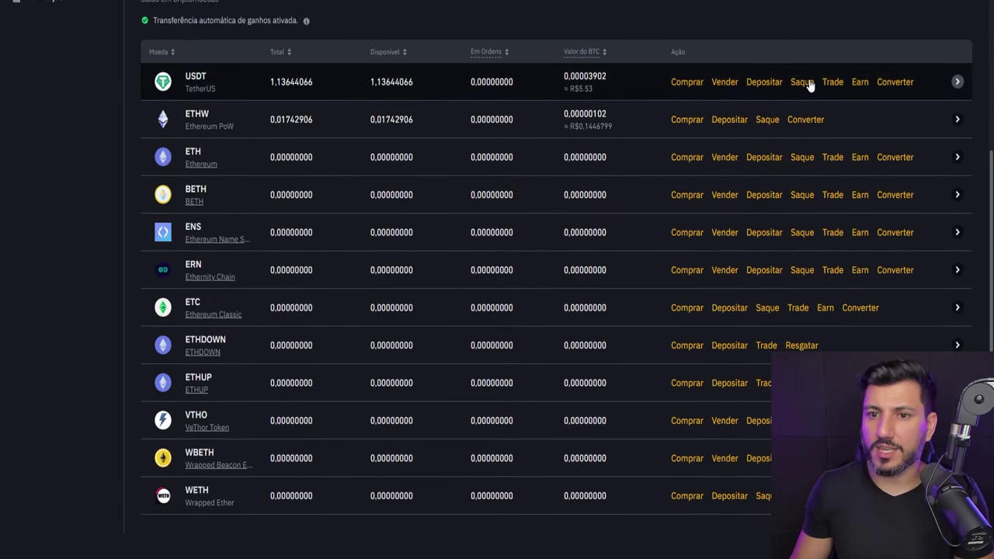
pyautogui.click(806, 82)
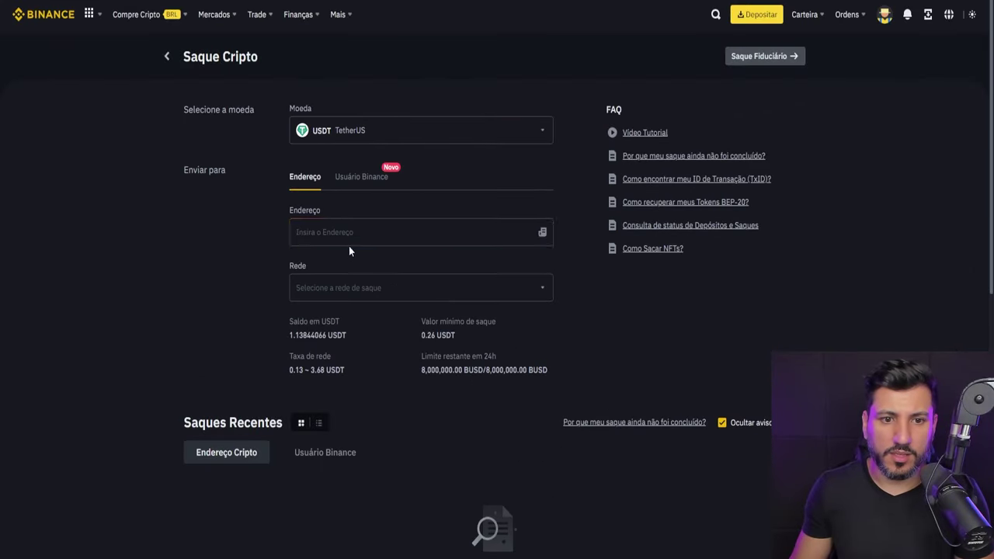
# Step: Review the available withdrawal networks and set the USDT withdrawal network to ETH Ethereum (ERC20)
pyautogui.click(383, 233)
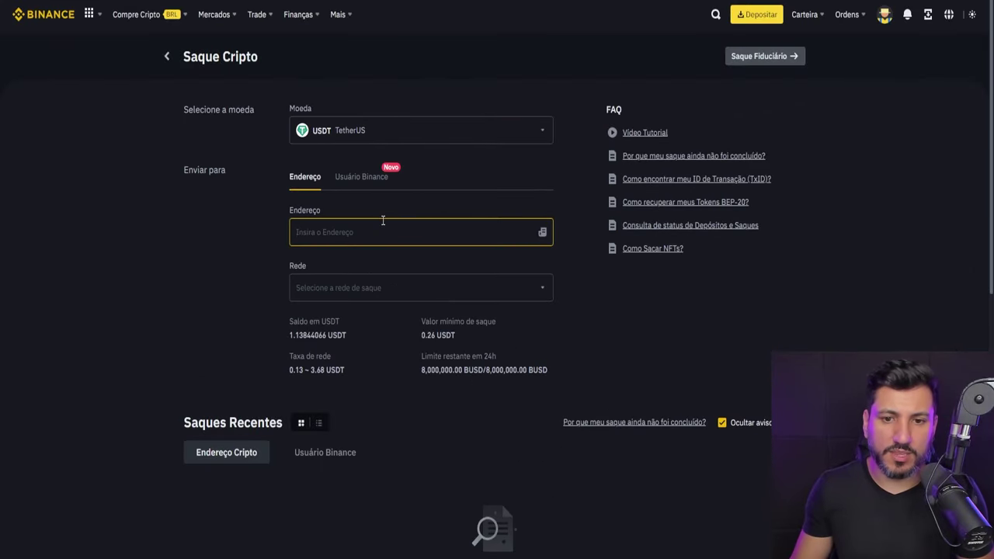
pyautogui.click(401, 284)
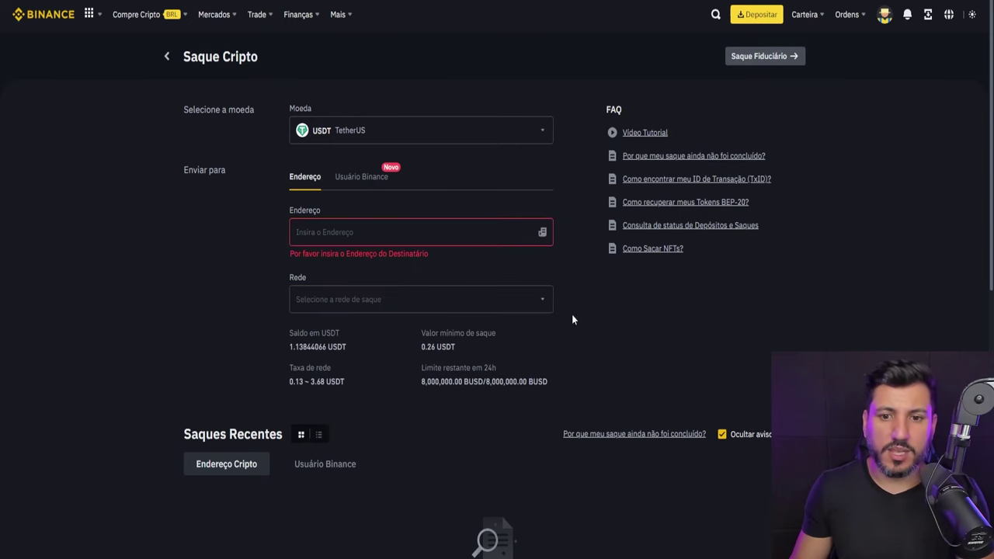
pyautogui.click(549, 302)
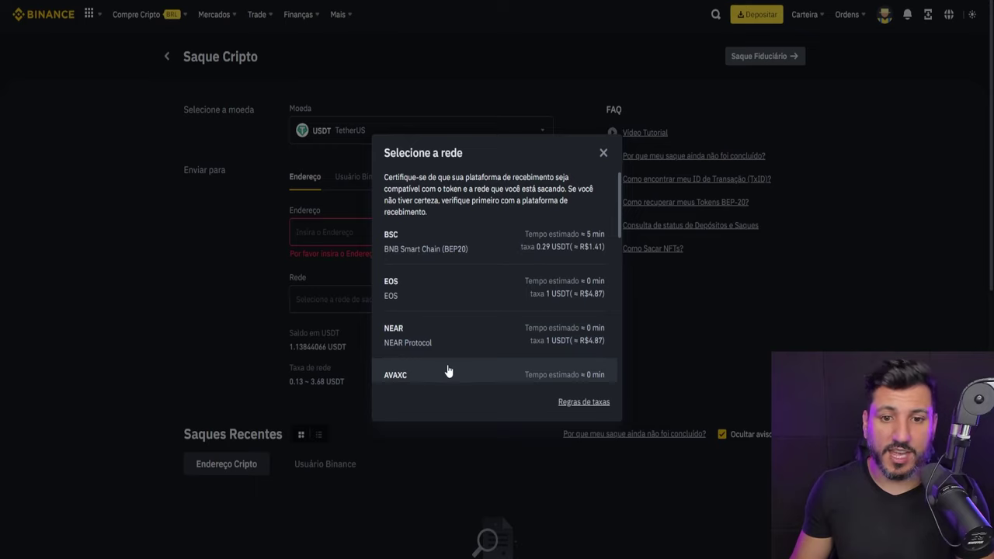
pyautogui.scroll(-10, 447, 372)
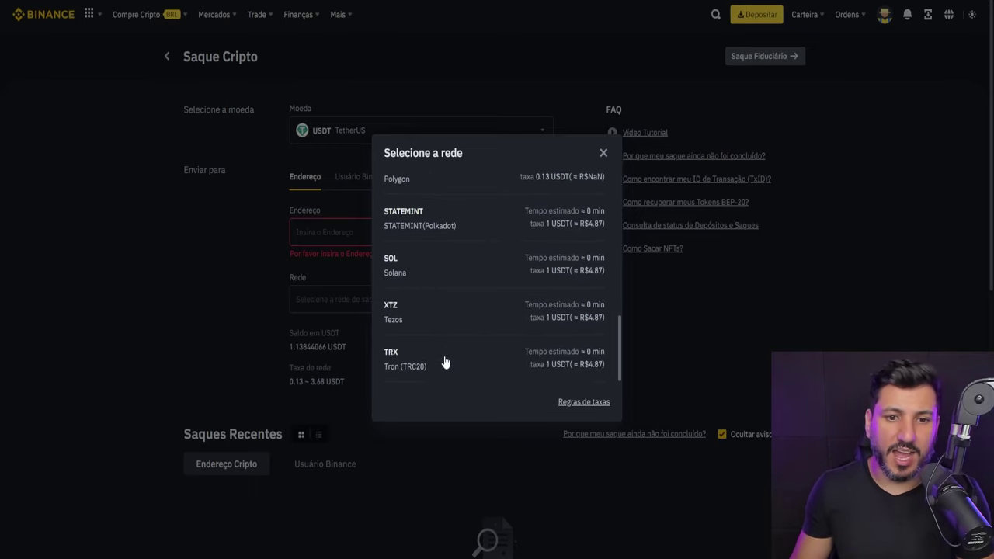
pyautogui.scroll(10, 445, 362)
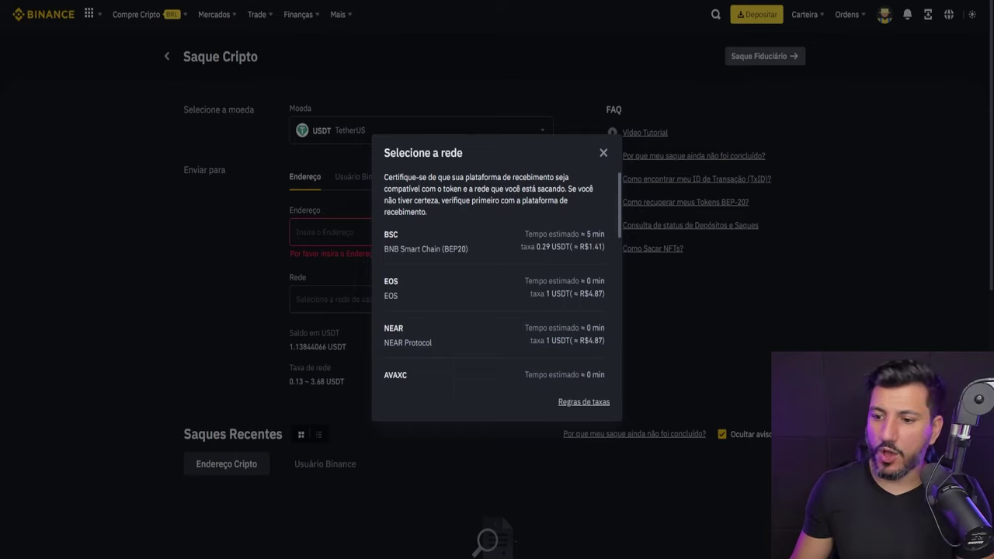
pyautogui.scroll(-4, 473, 248)
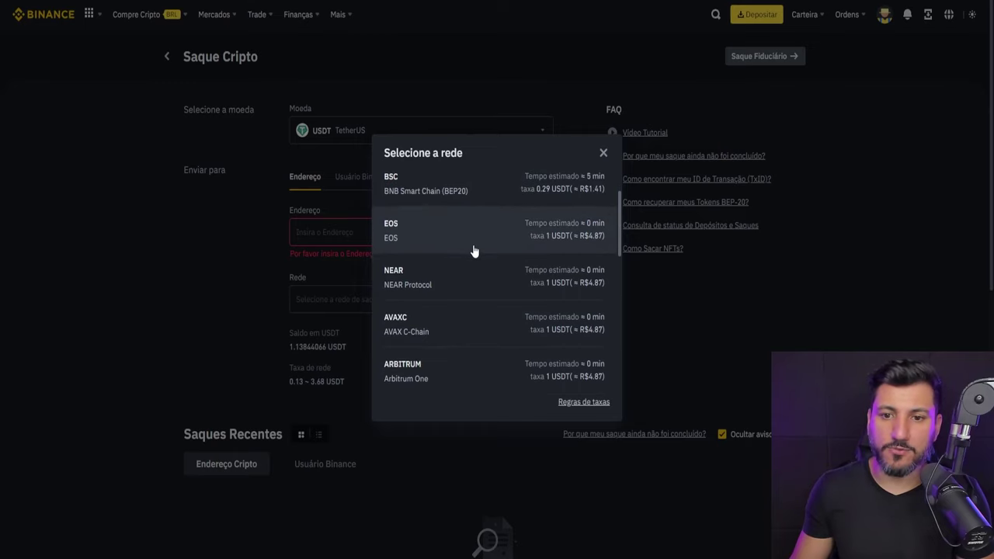
pyautogui.scroll(-3, 473, 248)
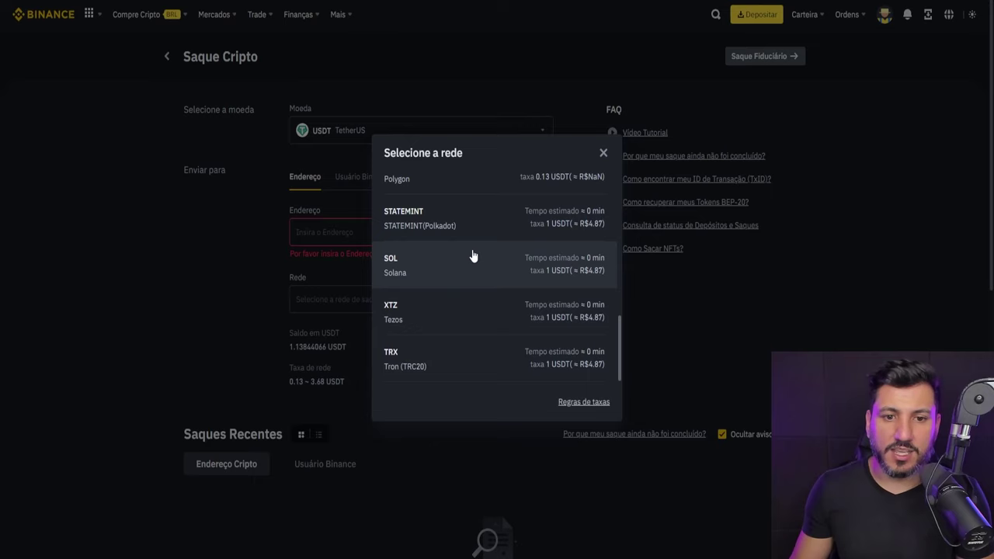
pyautogui.scroll(7, 445, 334)
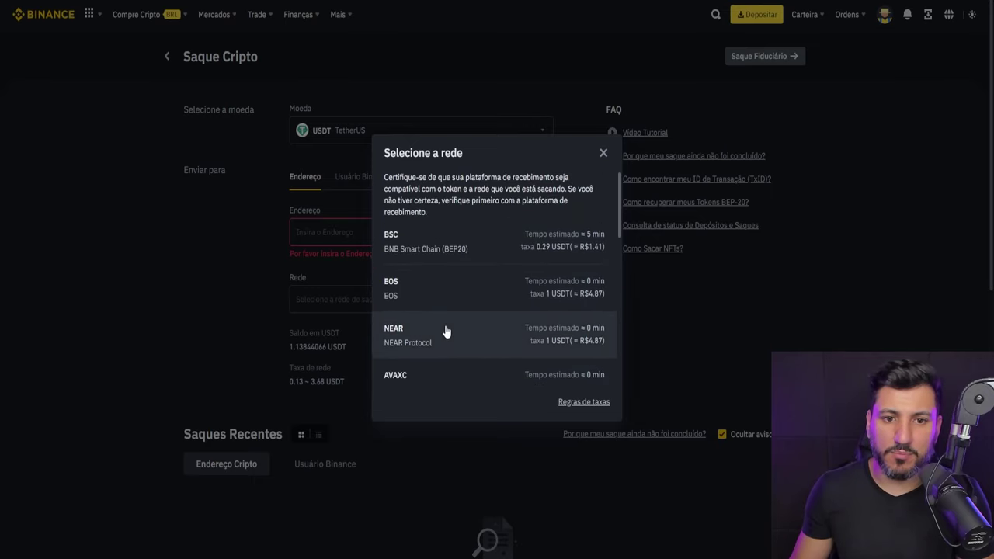
pyautogui.scroll(-2, 457, 325)
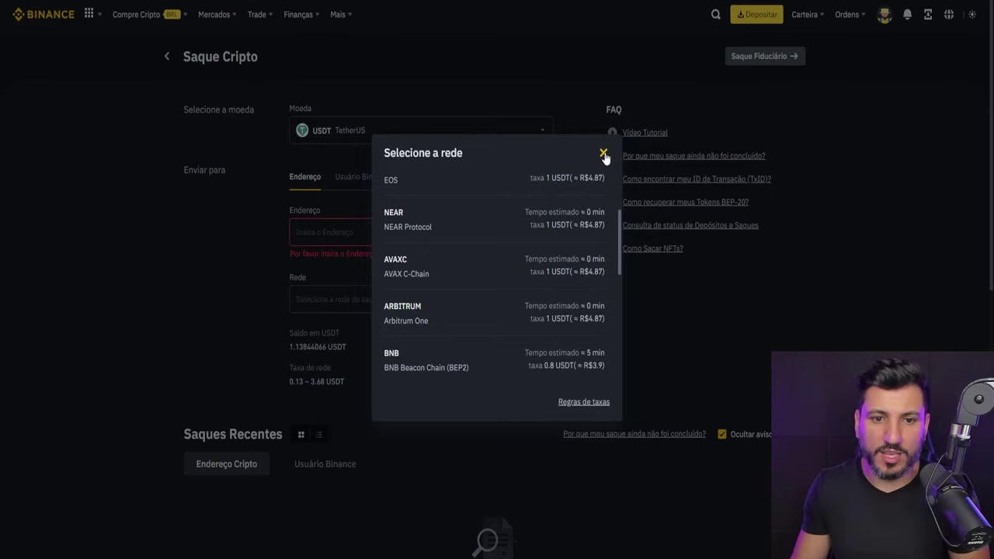
pyautogui.scroll(-2, 445, 303)
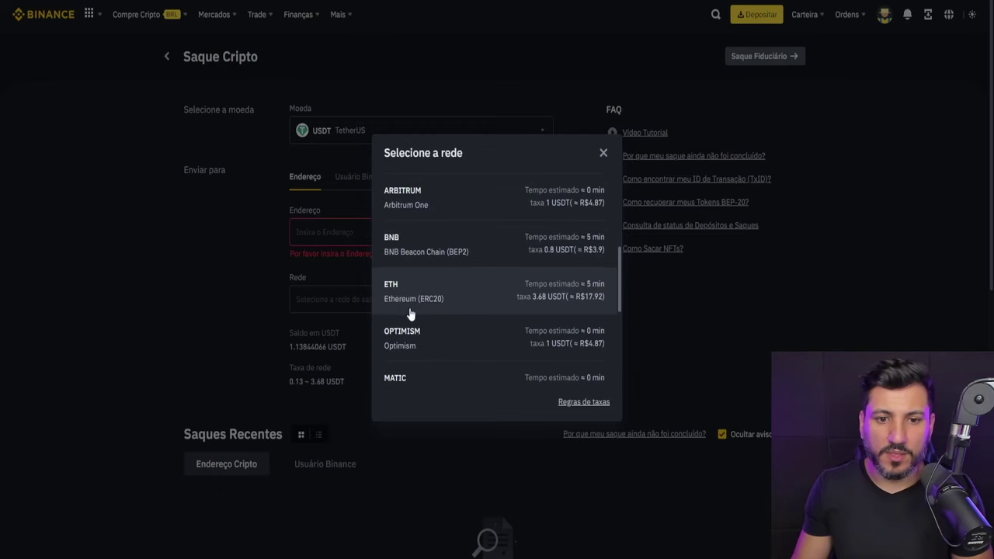
pyautogui.click(454, 300)
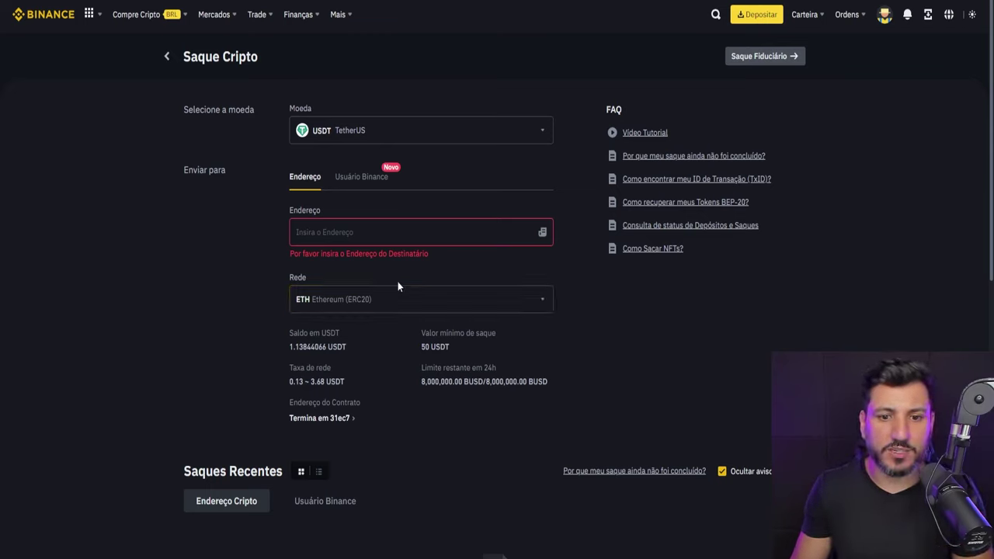
# Step: Compare the fees and estimated times of the USDT withdrawal networks, keeping the selected network
pyautogui.click(508, 296)
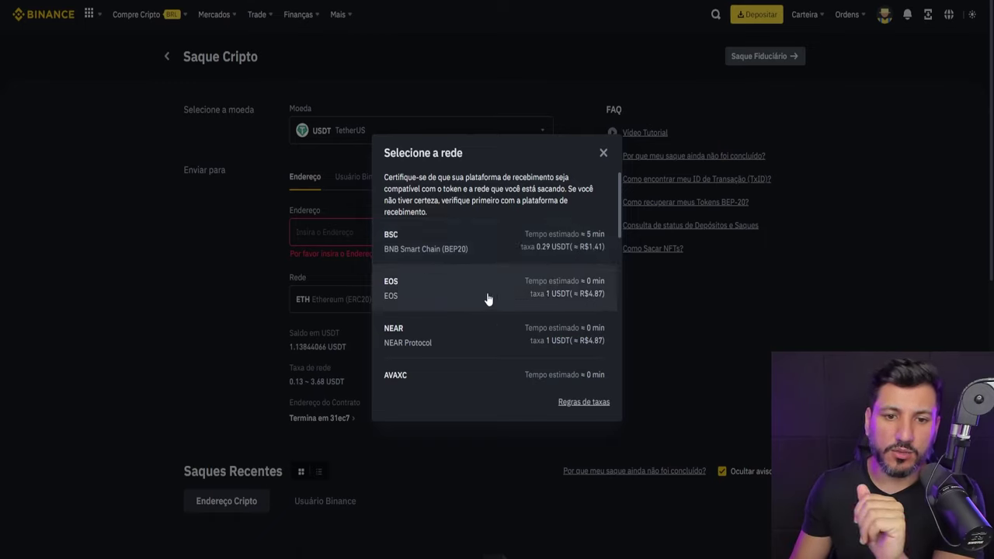
pyautogui.scroll(-3, 595, 306)
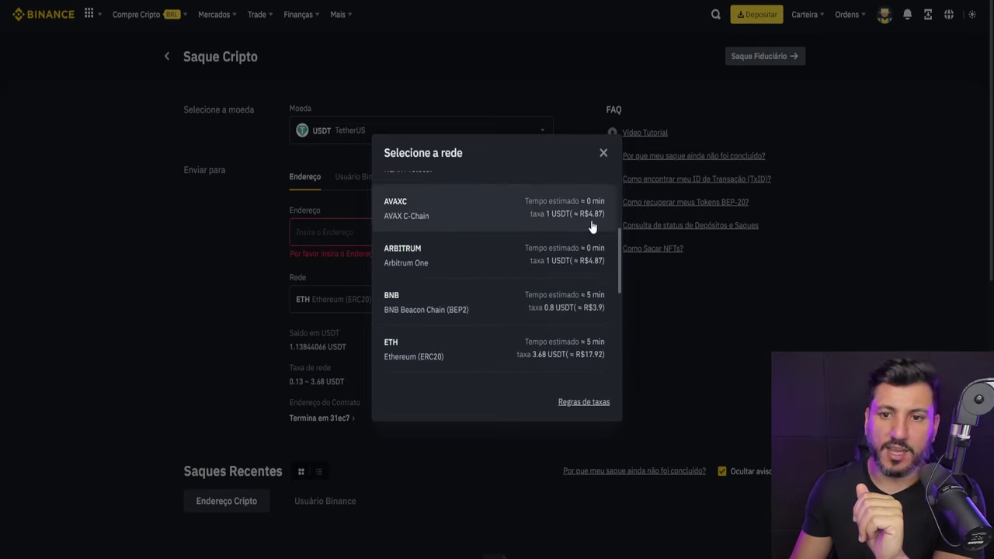
pyautogui.scroll(-3, 595, 239)
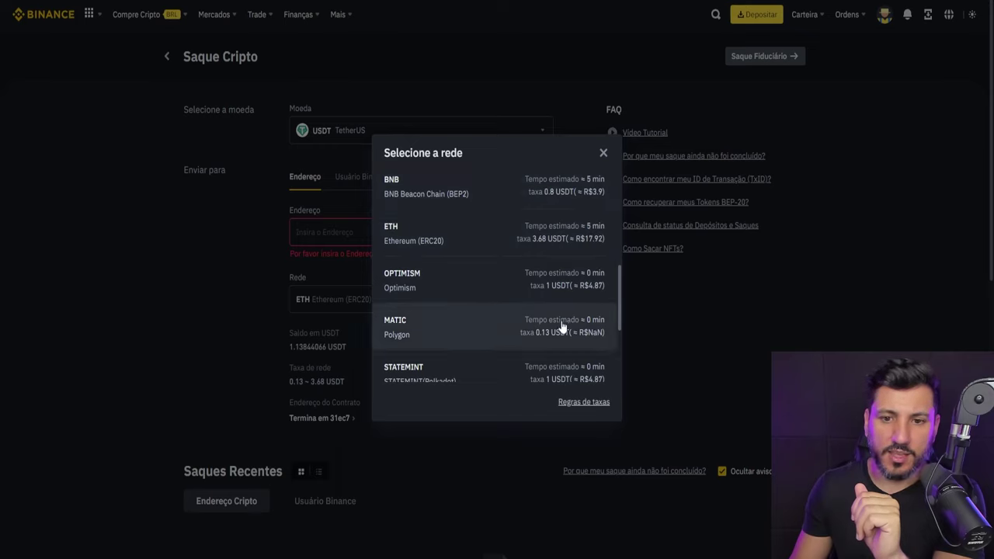
pyautogui.scroll(-4, 590, 324)
pyautogui.scroll(8, 561, 326)
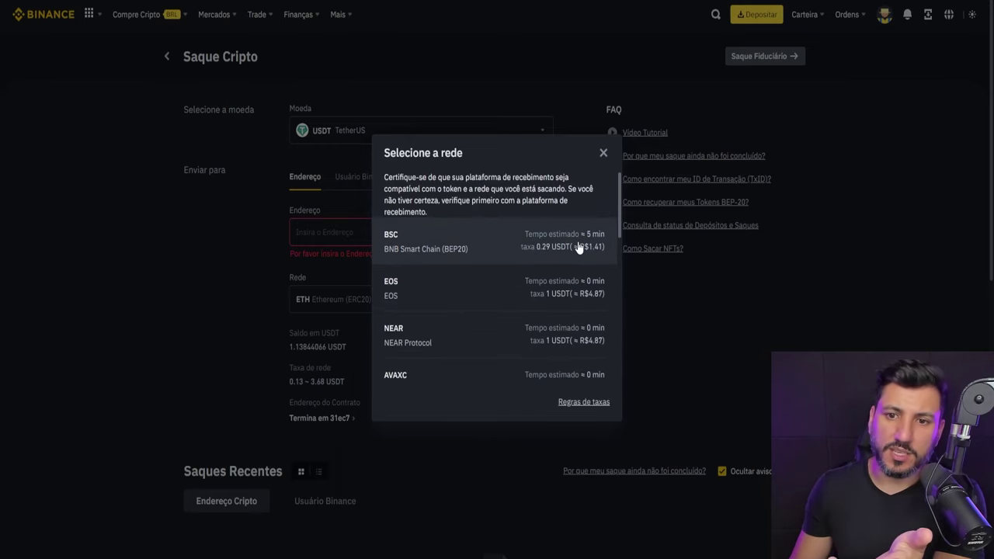
pyautogui.click(604, 154)
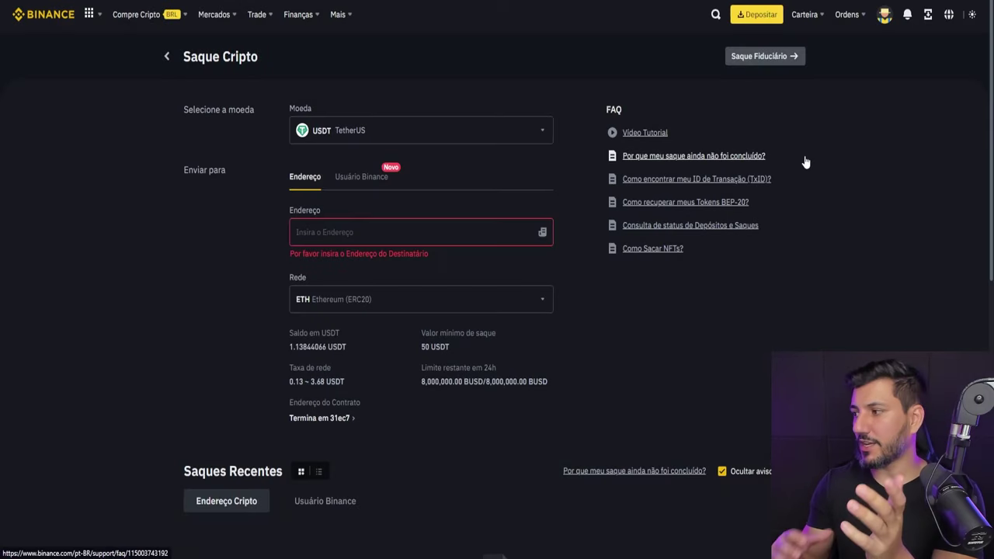